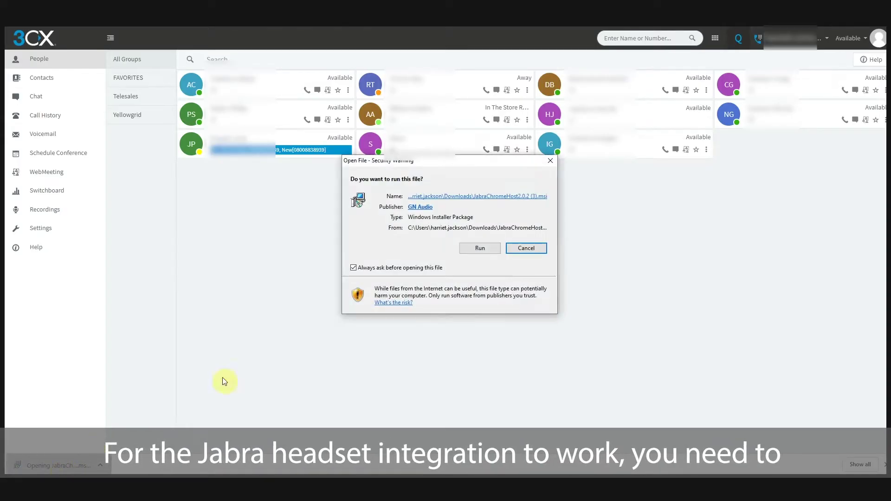
- Run the Jabra Chrome Host installer, accept the license, install it and finish
{"action": "left_click", "coordinate": [481, 249]}
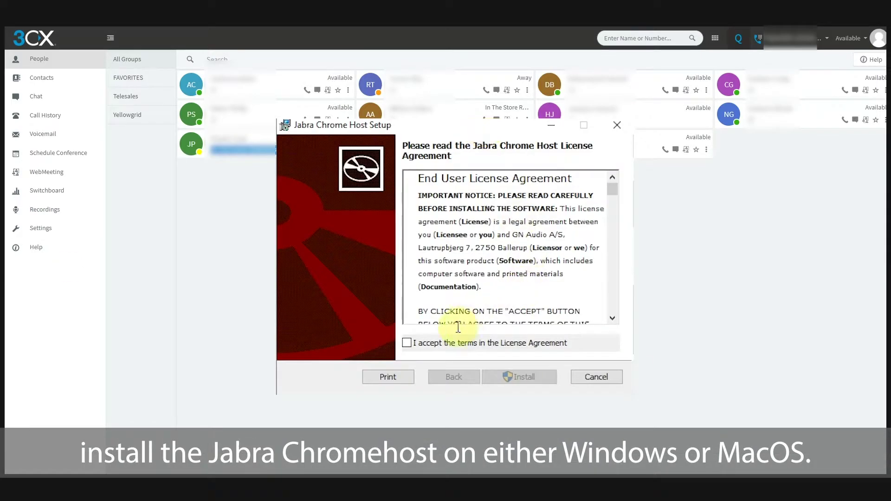
{"action": "left_click", "coordinate": [407, 342]}
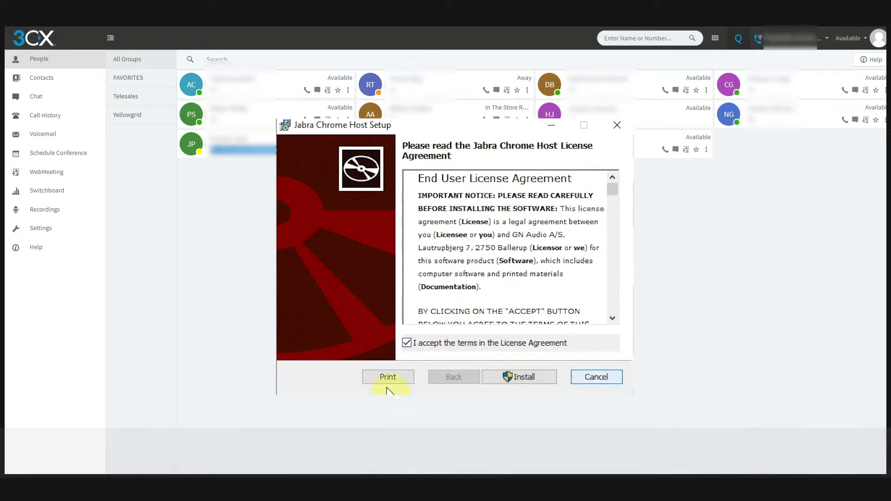
{"action": "left_click", "coordinate": [520, 377]}
{"action": "left_click", "coordinate": [523, 378]}
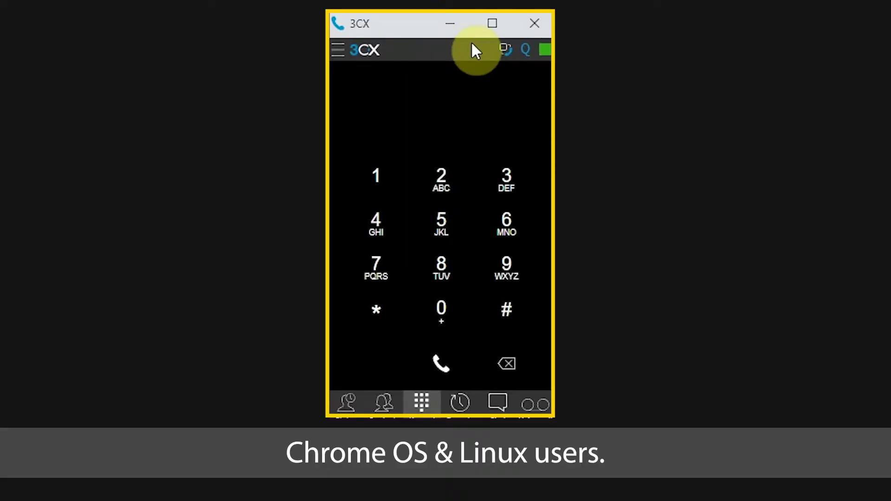
- Go to Settings > Personalize in the 3CX extension's menu, down to 'Use headset integration'
{"action": "left_click", "coordinate": [339, 47]}
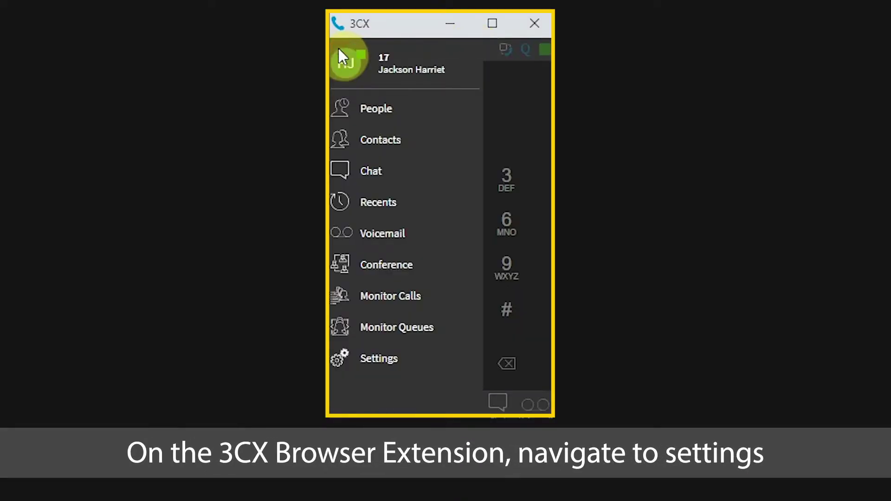
{"action": "left_click", "coordinate": [434, 365]}
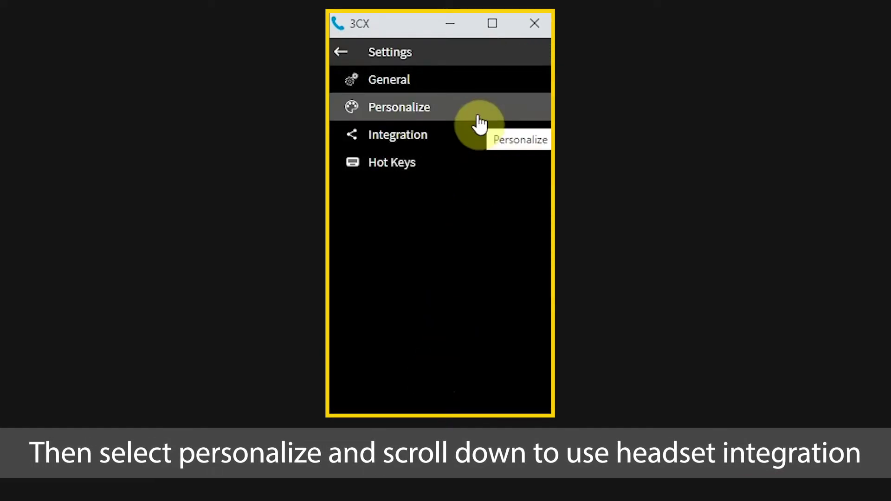
{"action": "left_click", "coordinate": [479, 122]}
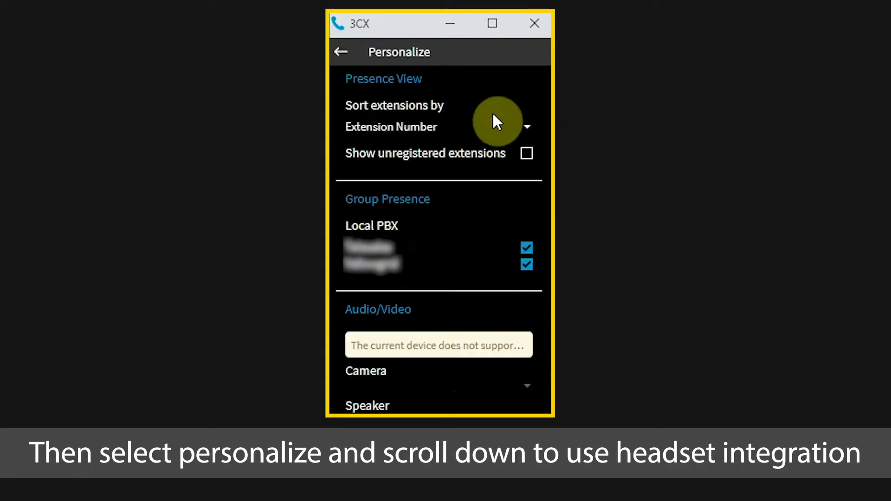
{"action": "scroll", "coordinate": [499, 206], "scroll_direction": "down", "scroll_amount": 3}
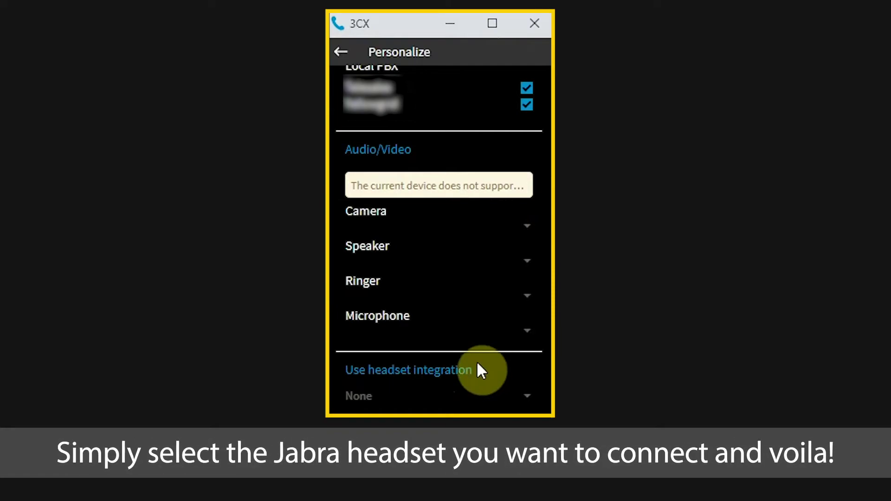
- Choose Jabra under 'Use headset integration' so 'Headset ready' appears
{"action": "left_click", "coordinate": [434, 395]}
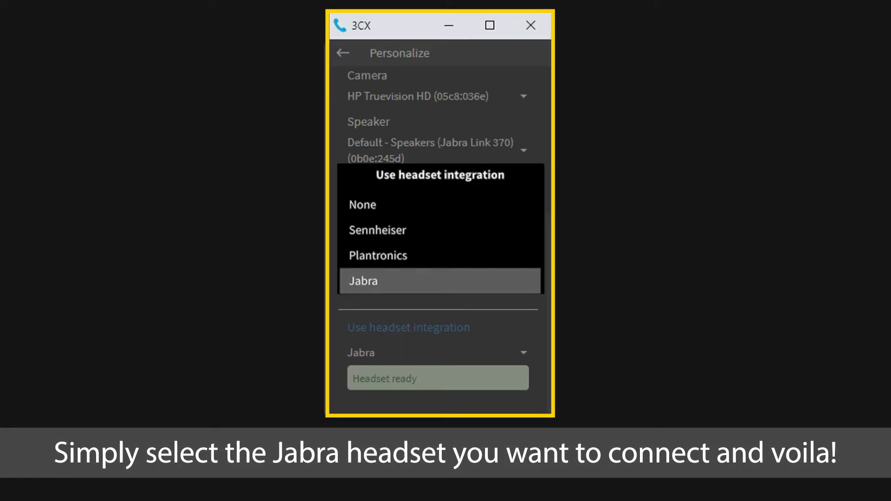
{"action": "left_click", "coordinate": [440, 280]}
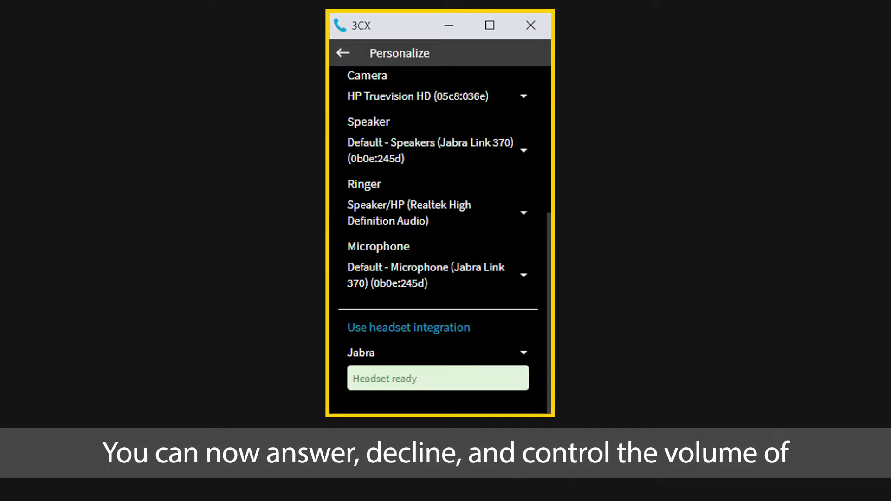